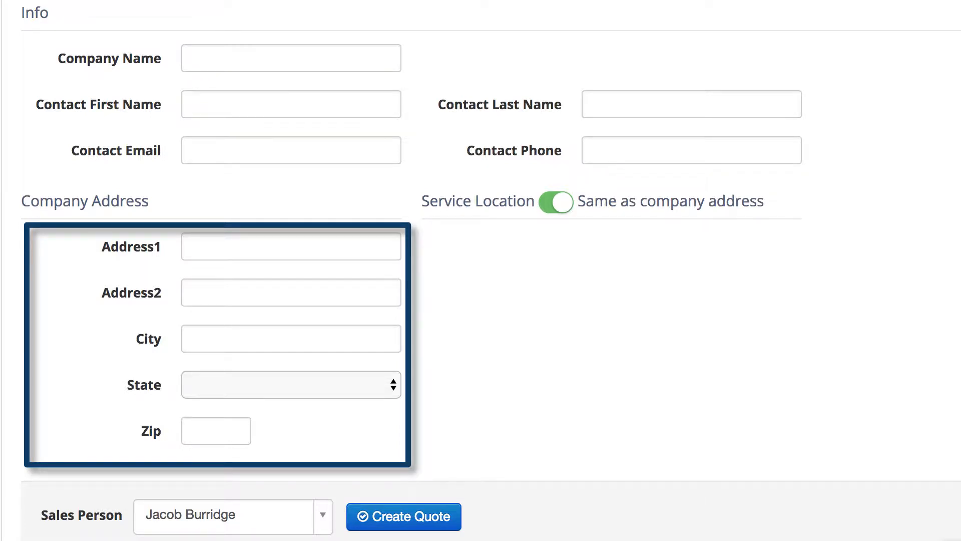
Turn off the service location's same-as-company-address option and confirm the sales person selection.
left_click(560, 206)
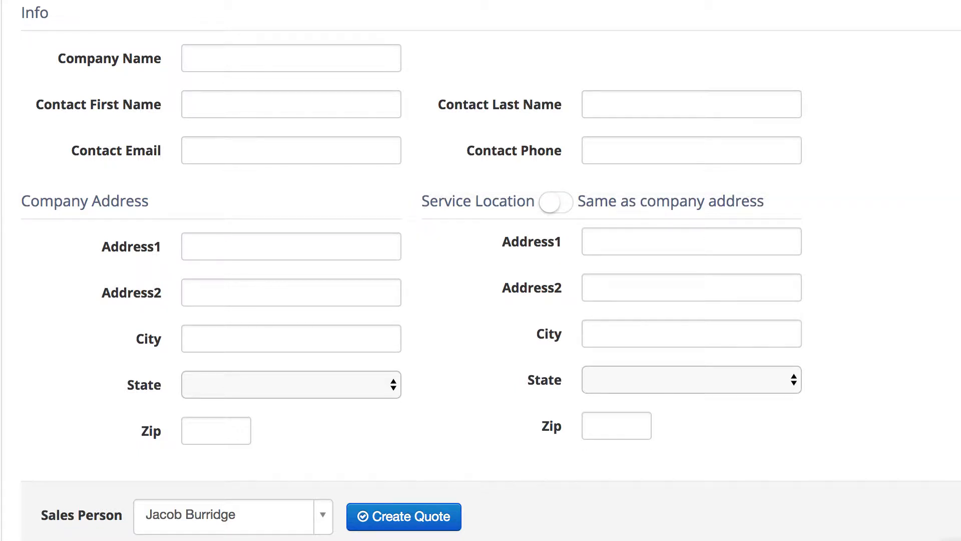
left_click(236, 517)
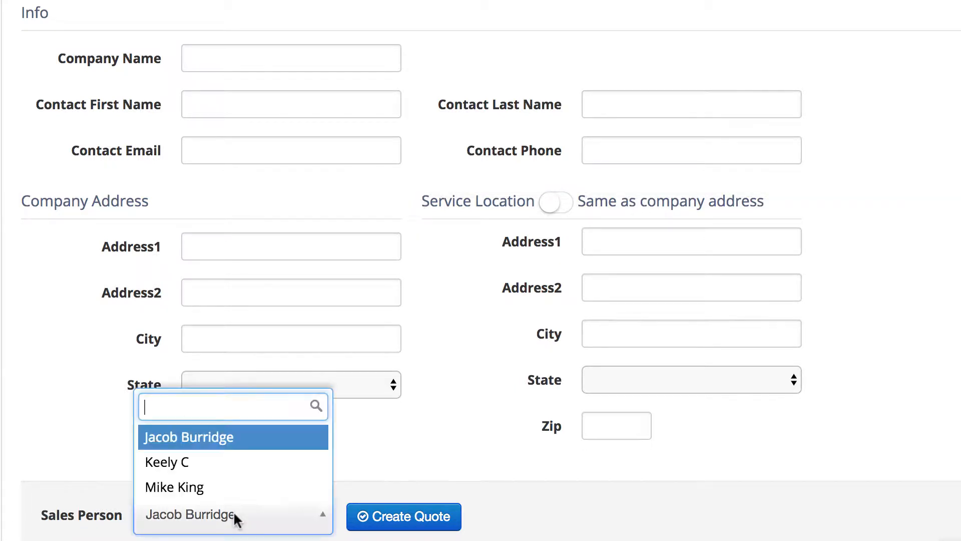
left_click(262, 521)
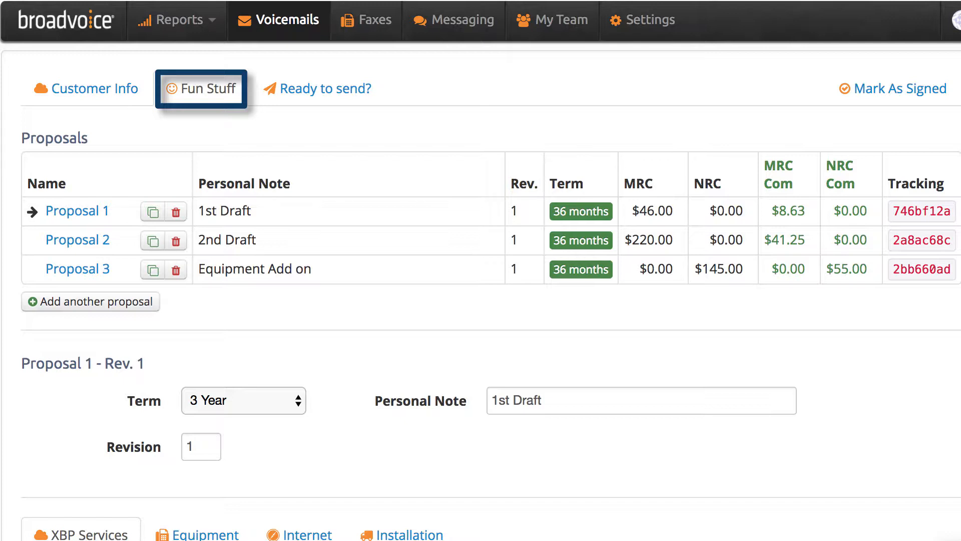
scroll(481, 270, "down", 1)
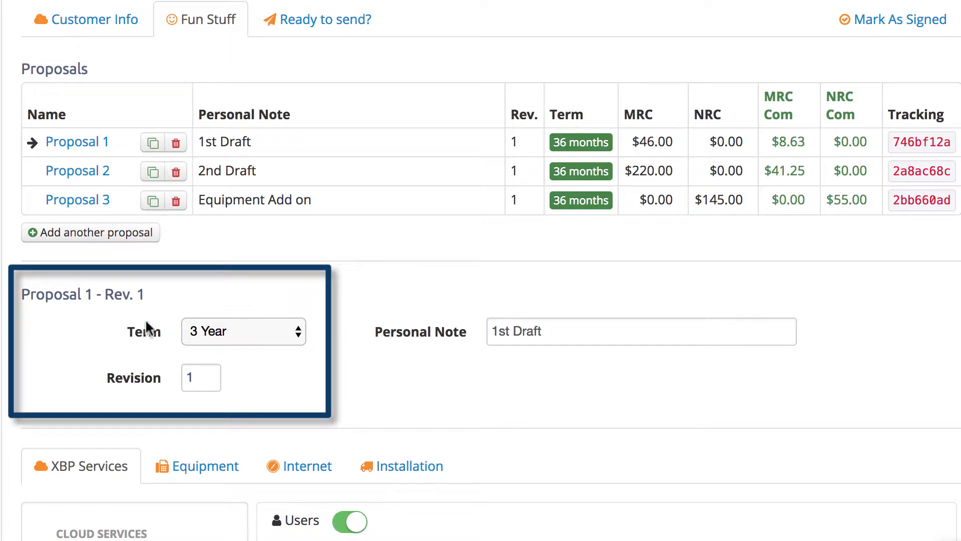
left_click(223, 324)
left_click(224, 325)
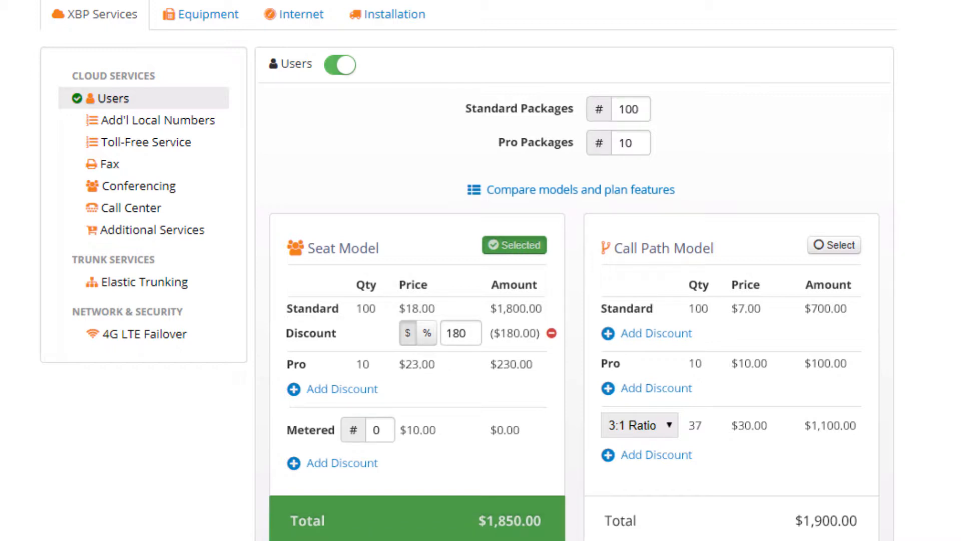
Enable the Additional Local Numbers service.
left_click(130, 120)
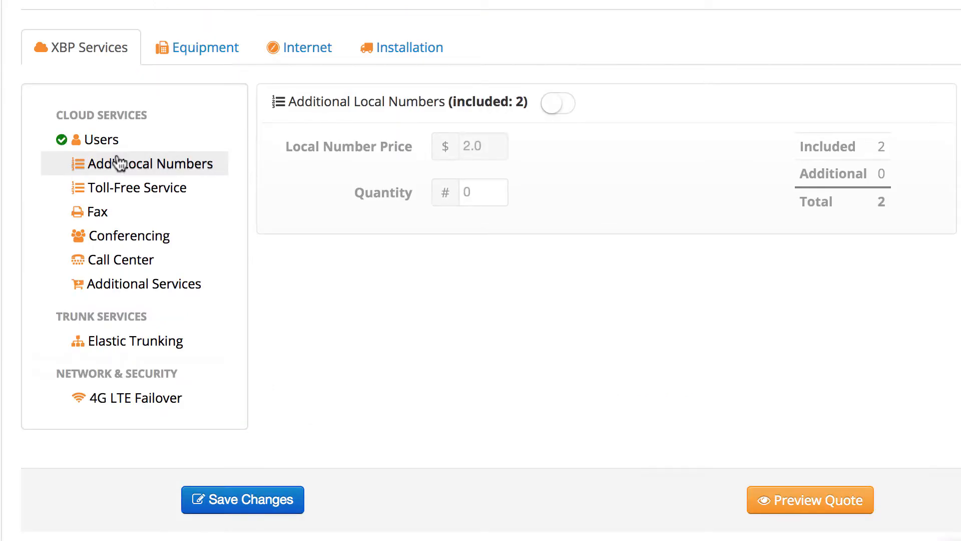
left_click(554, 105)
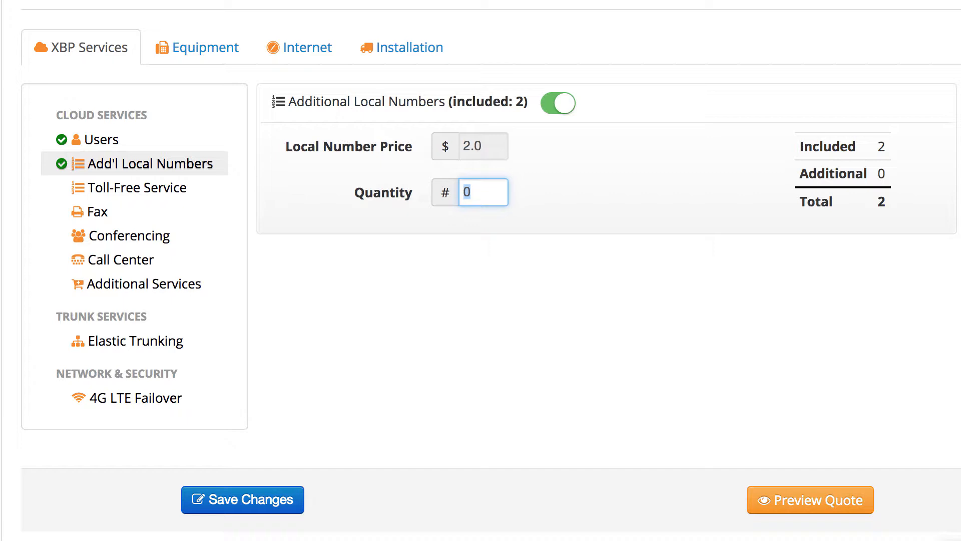
Enable Toll-Free Service with quantity 3, Package pricing and the 50,000 minutes package.
left_click(103, 191)
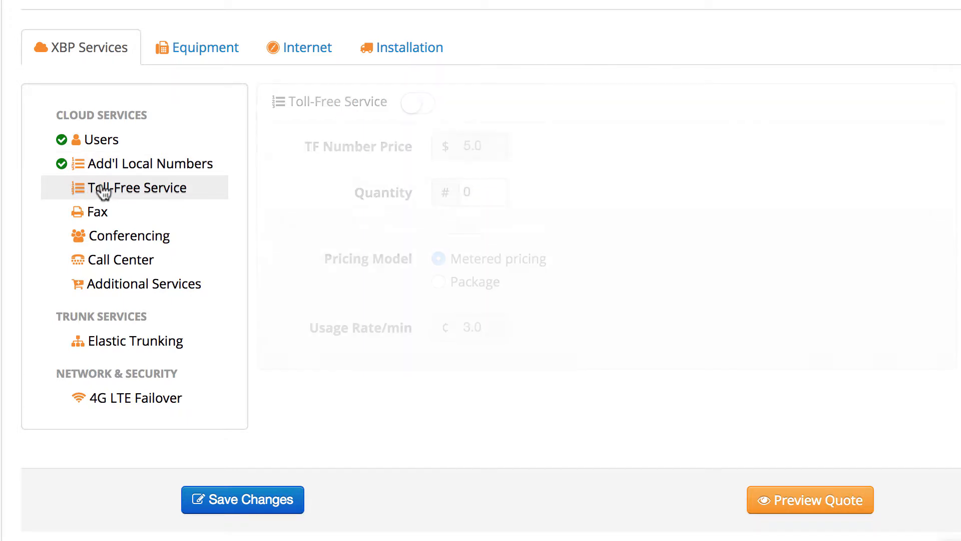
left_click(428, 102)
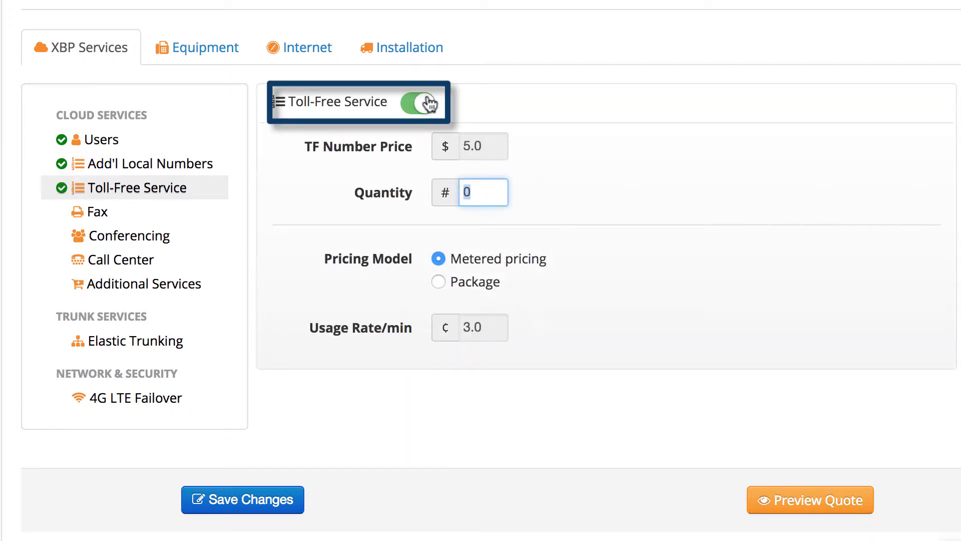
type("3")
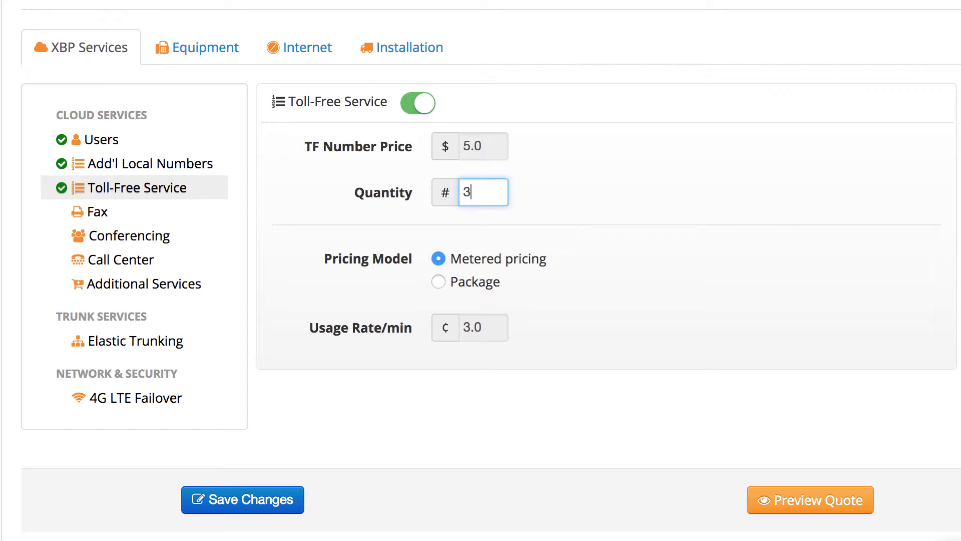
left_click(439, 282)
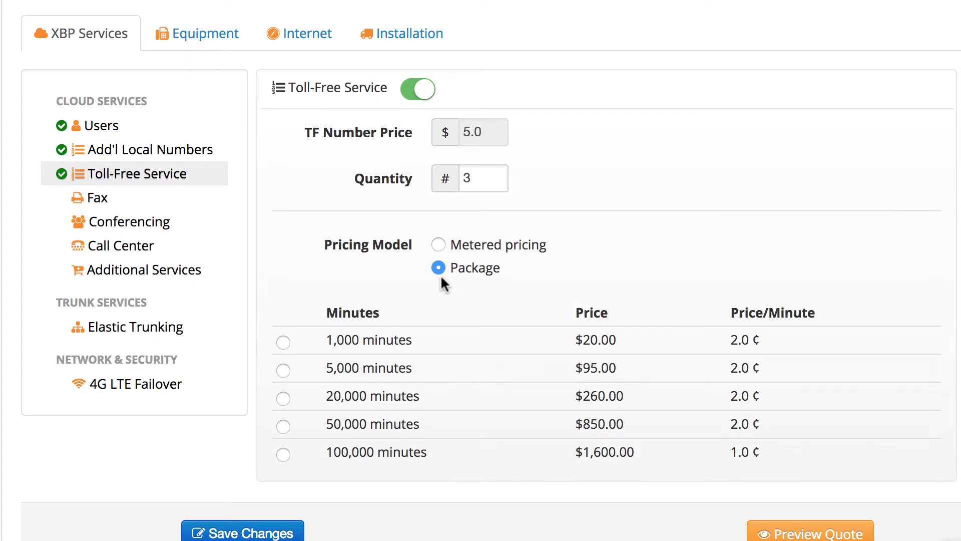
left_click(283, 426)
Enable Fax with a shared fax box quantity of 4.
left_click(100, 199)
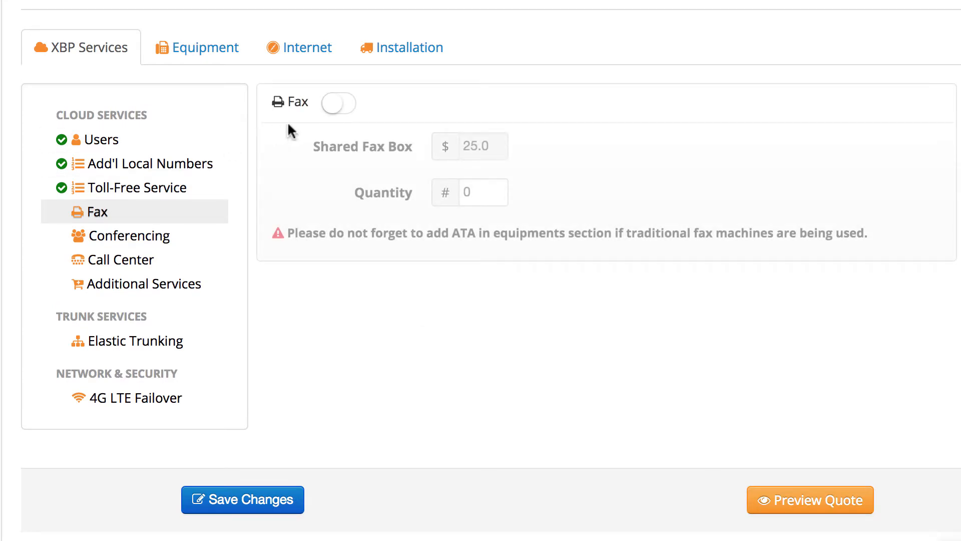
left_click(337, 102)
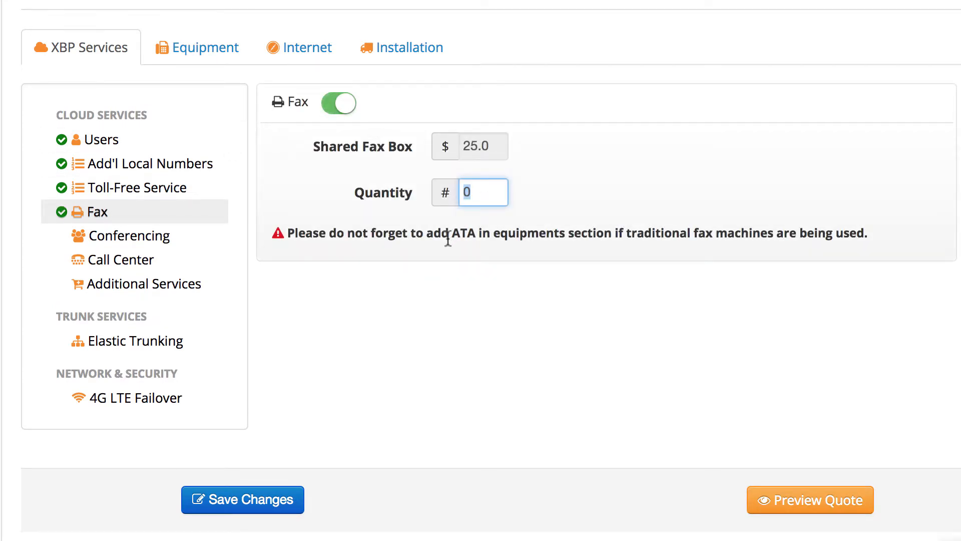
type("4")
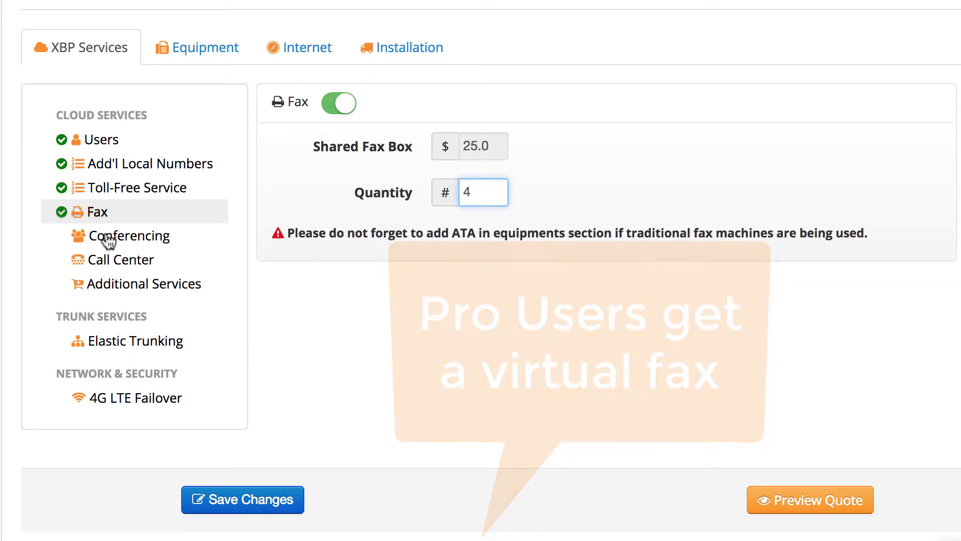
Enable Conferencing with a bridge quantity of 1.
left_click(109, 241)
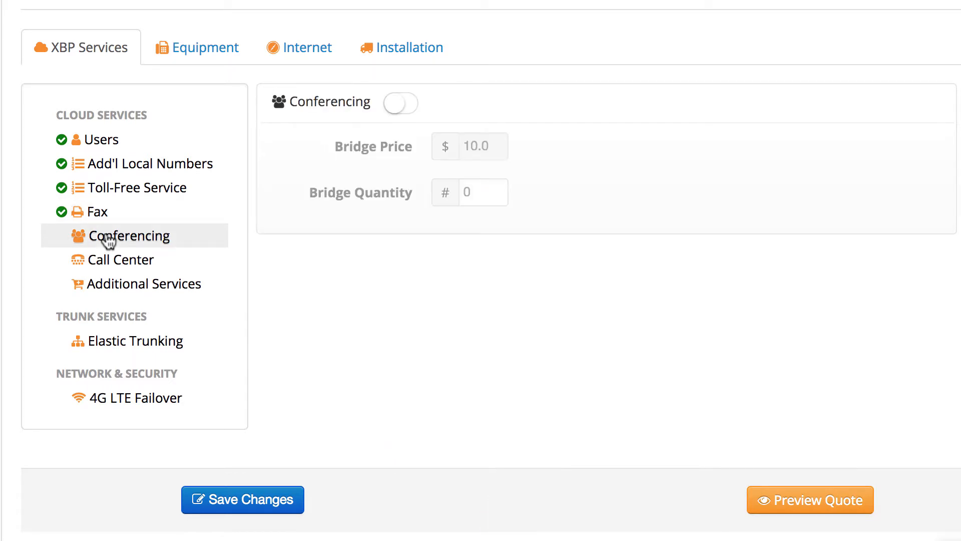
left_click(413, 104)
type("1")
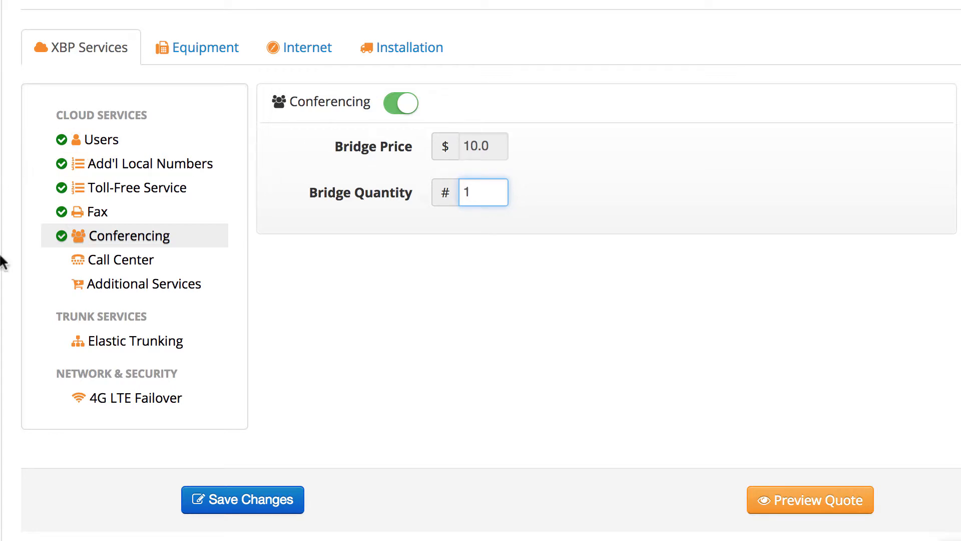
Enable Additional Services with Call Tracking on and an additional attended menu quantity of 1.
left_click(87, 267)
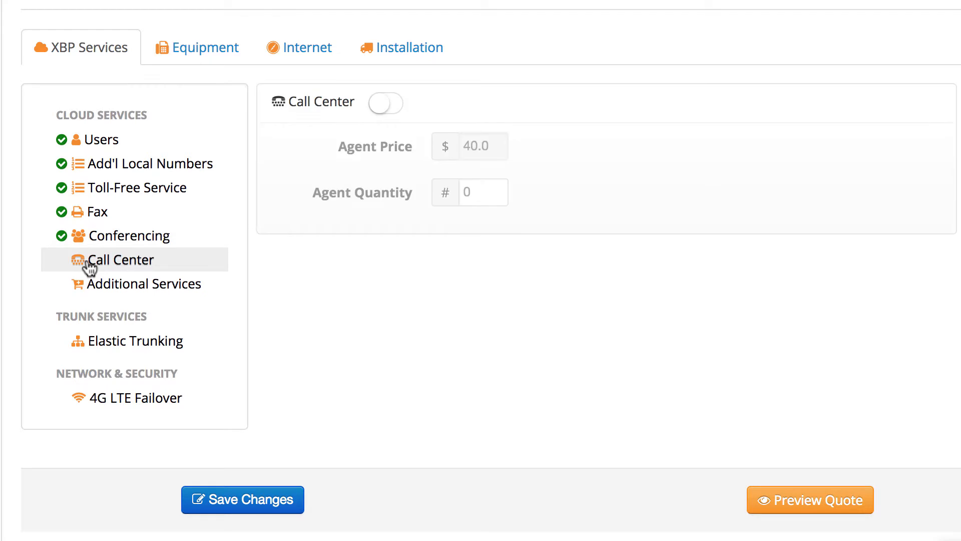
left_click(103, 287)
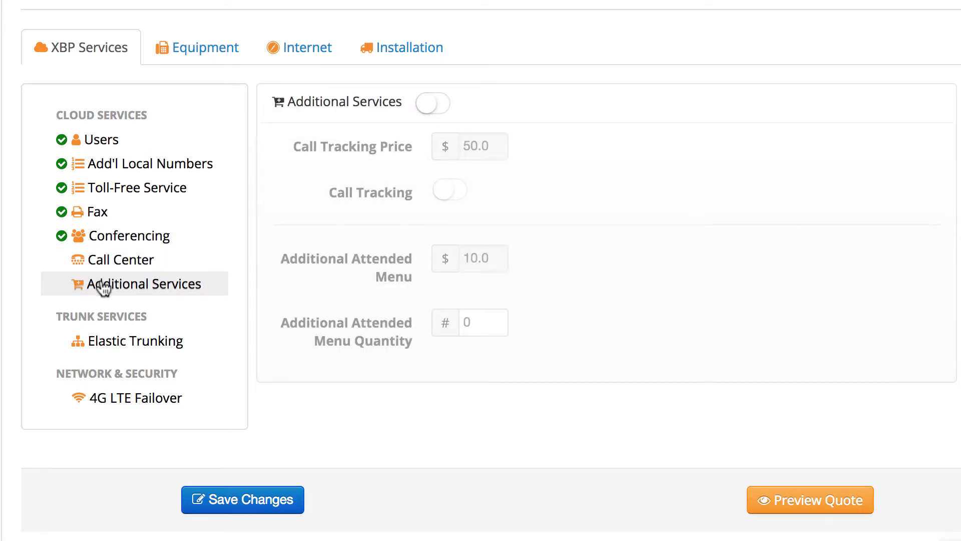
left_click(437, 108)
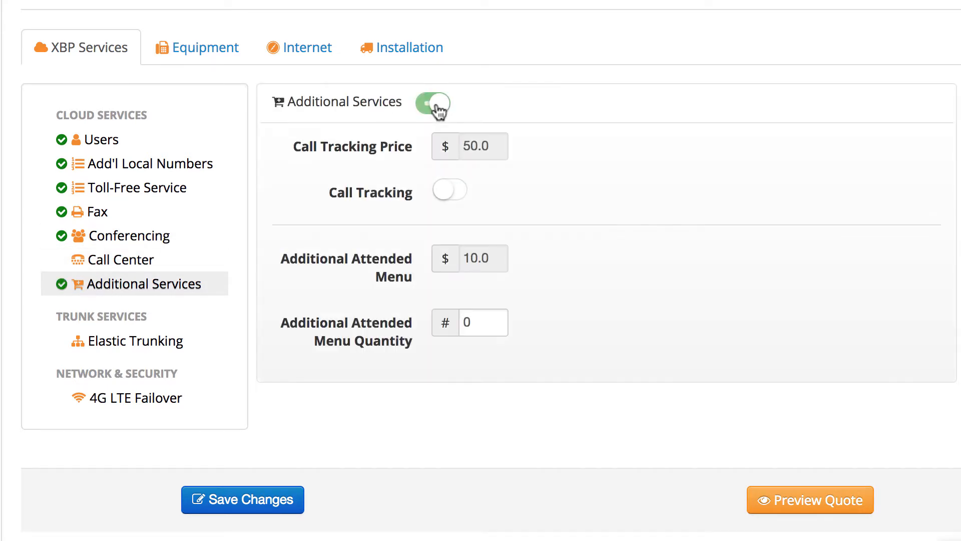
left_click(452, 192)
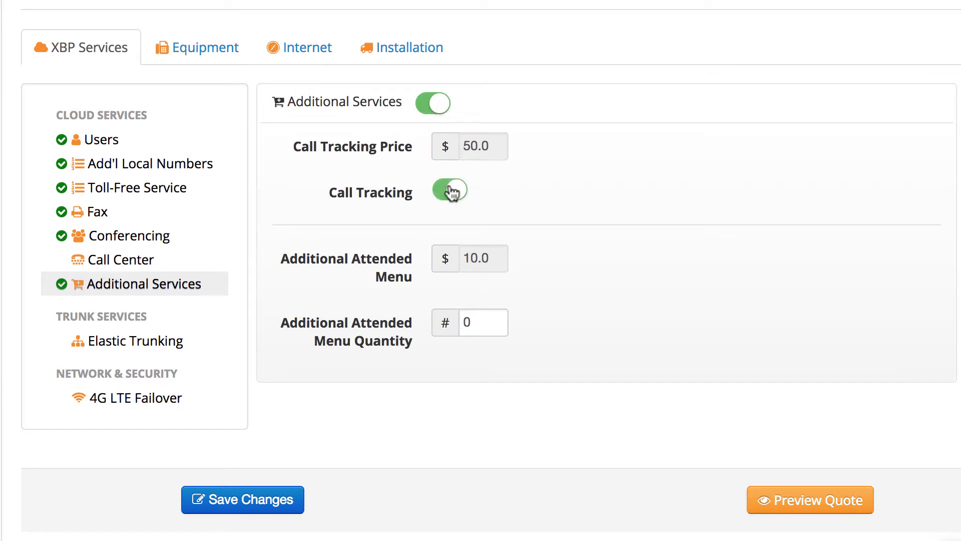
double_click(468, 320)
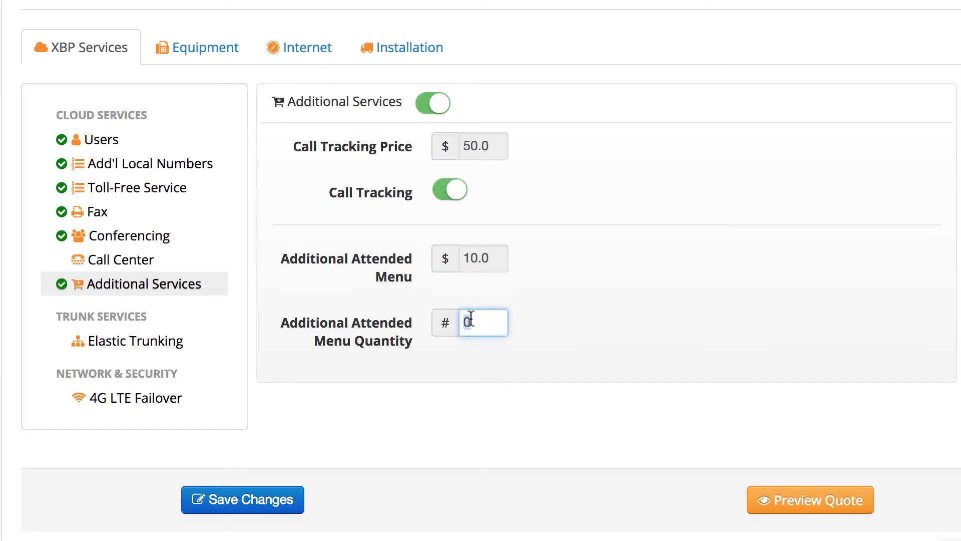
type("1")
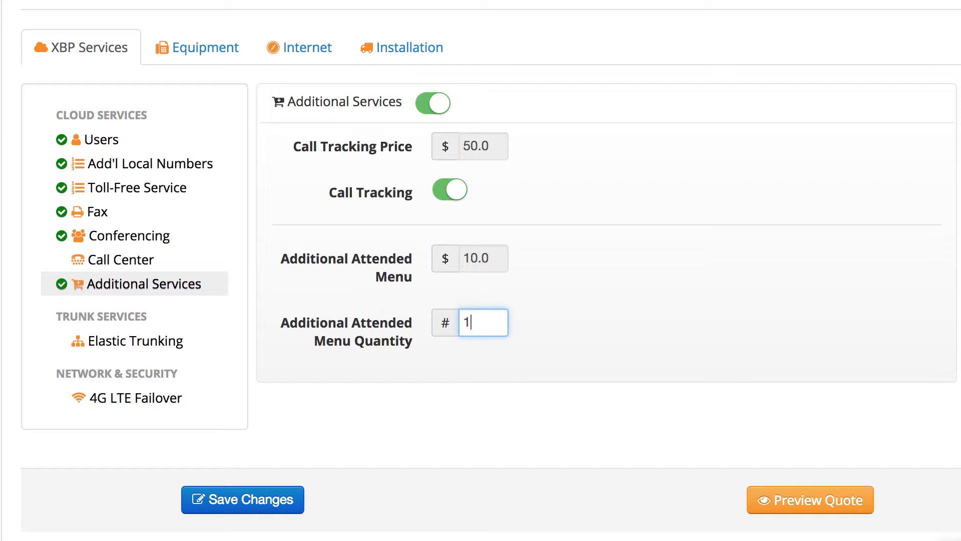
Enable Elastic Trunking and set the trunk type to Metered.
left_click(97, 346)
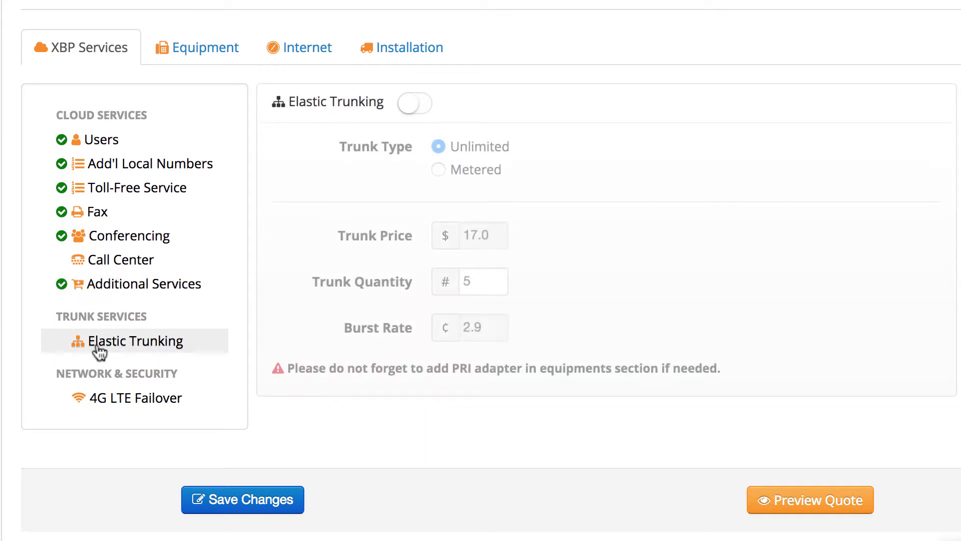
left_click(411, 105)
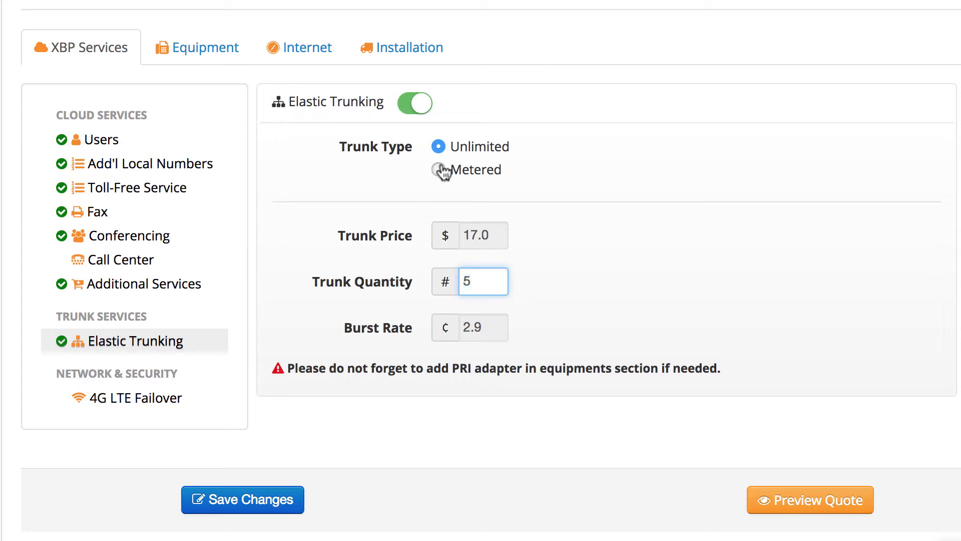
left_click(439, 170)
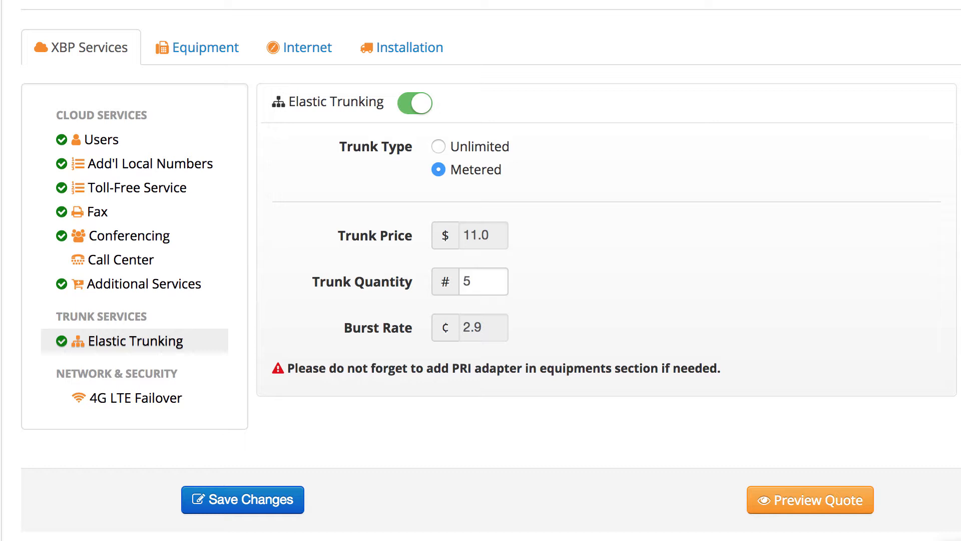
Enable 4G LTE Failover with a voice failover quantity of 1.
left_click(100, 399)
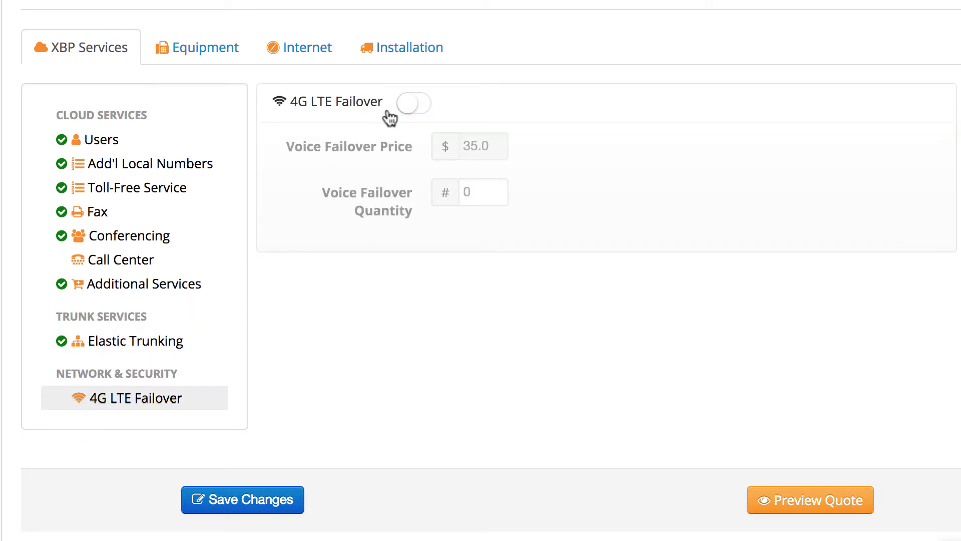
left_click(406, 111)
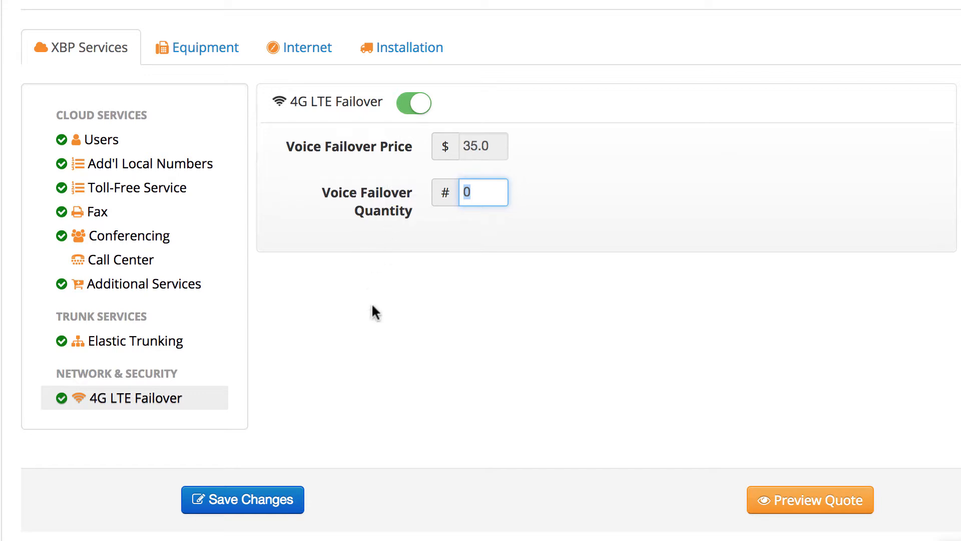
type("1")
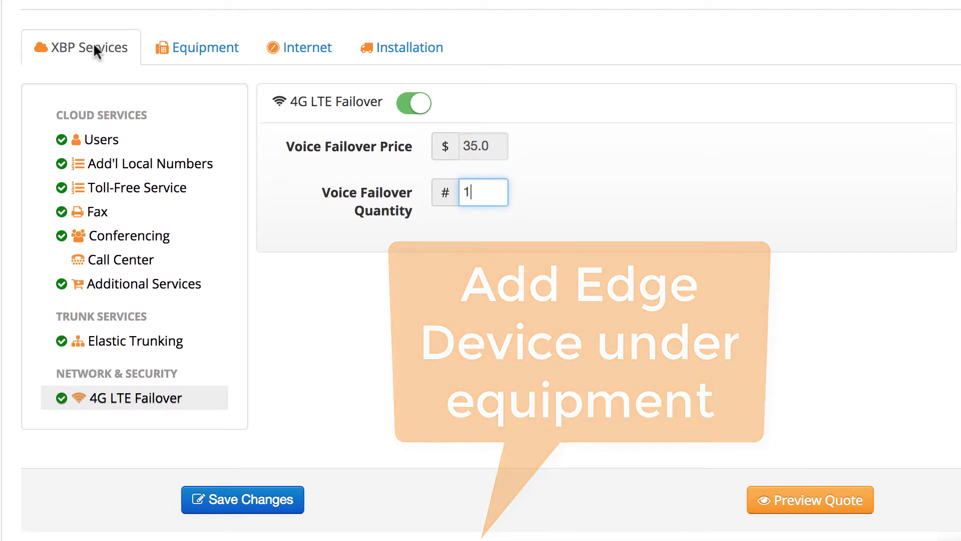
Add 10 Yealink SIP- T48S phones as equipment to the proposal.
left_click(178, 46)
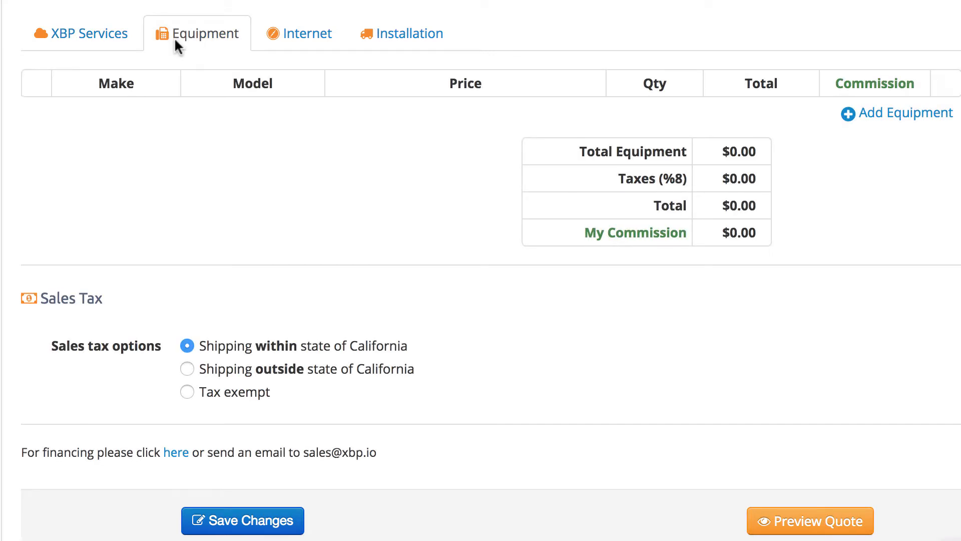
left_click(877, 112)
left_click(288, 122)
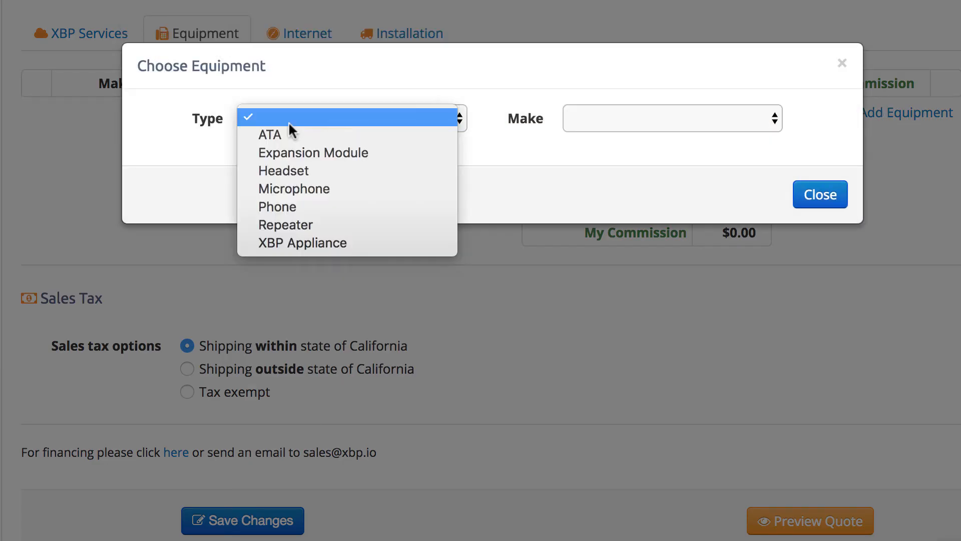
left_click(293, 202)
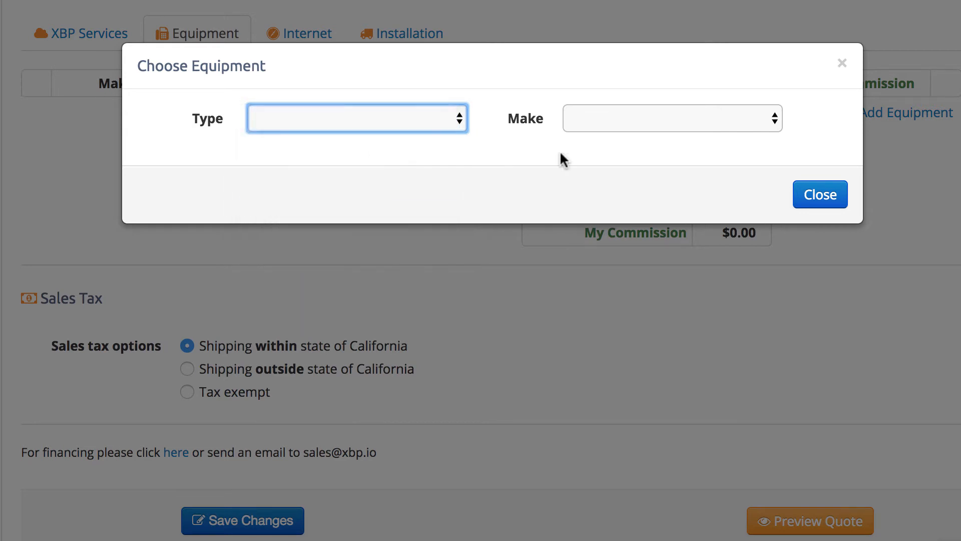
left_click(616, 125)
left_click(606, 189)
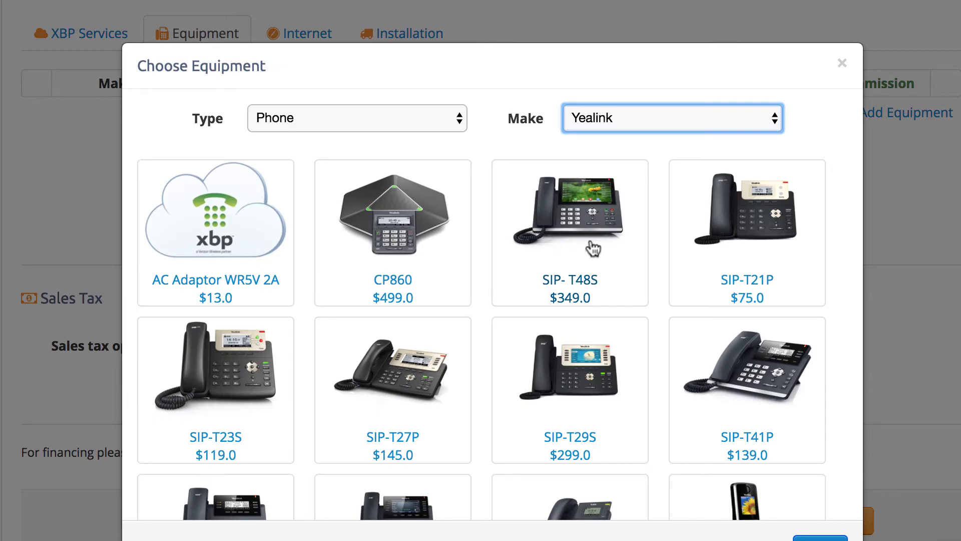
left_click(586, 249)
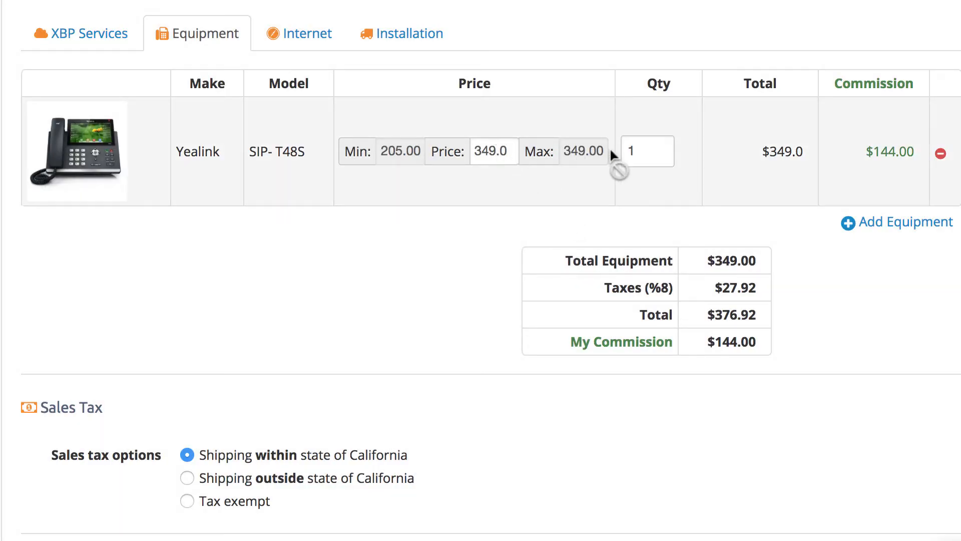
left_click(634, 151)
type("0")
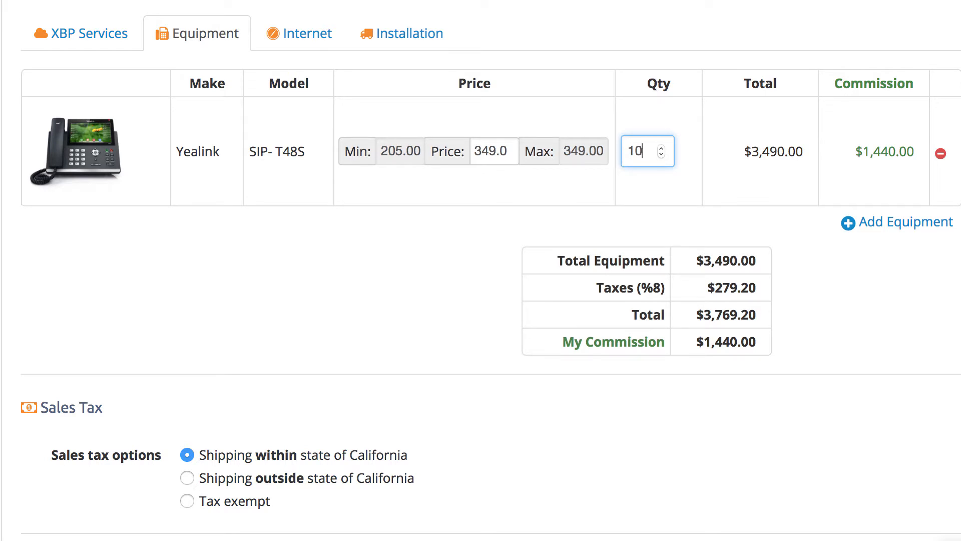
Open the Internet section of the proposal.
left_click(274, 33)
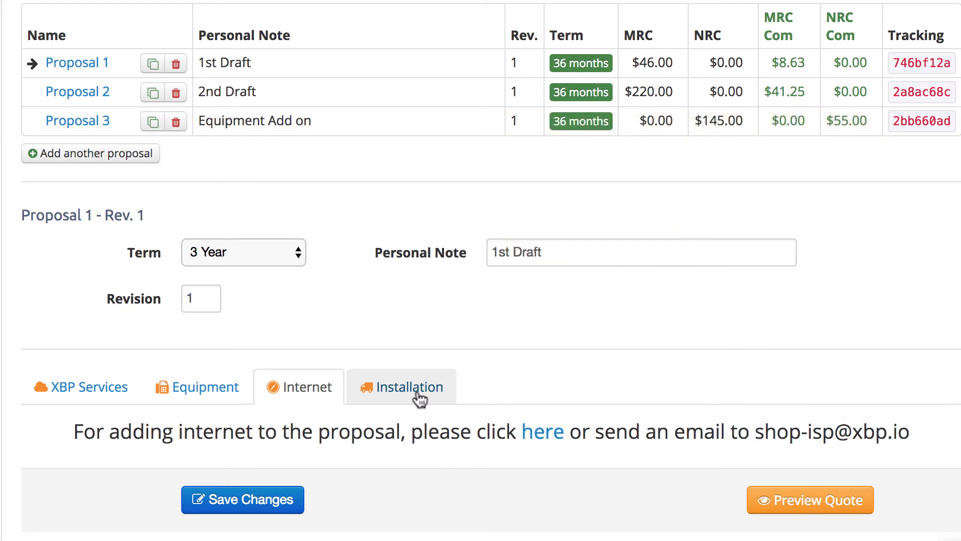
Open the Installation section and enable Professional Installation as a one-site installation.
left_click(419, 399)
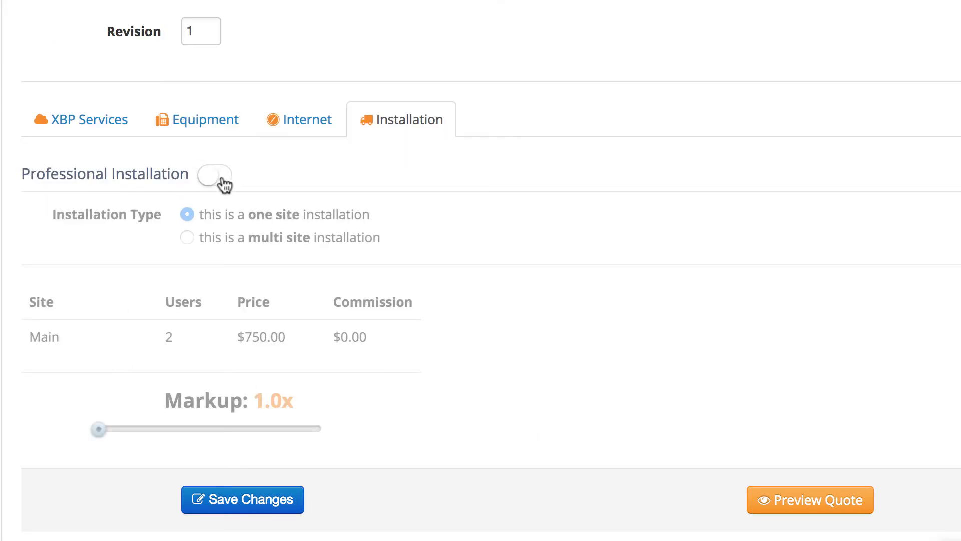
left_click(221, 178)
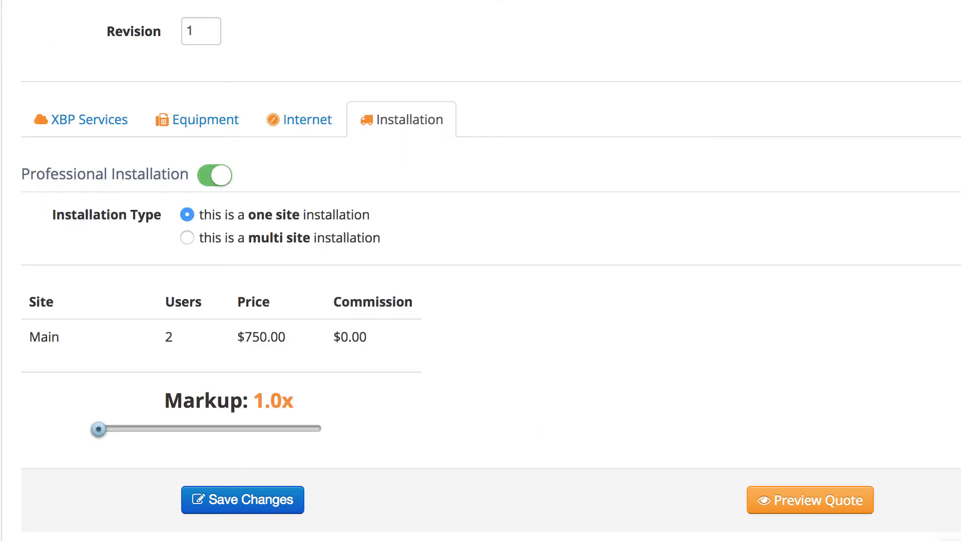
left_click(187, 238)
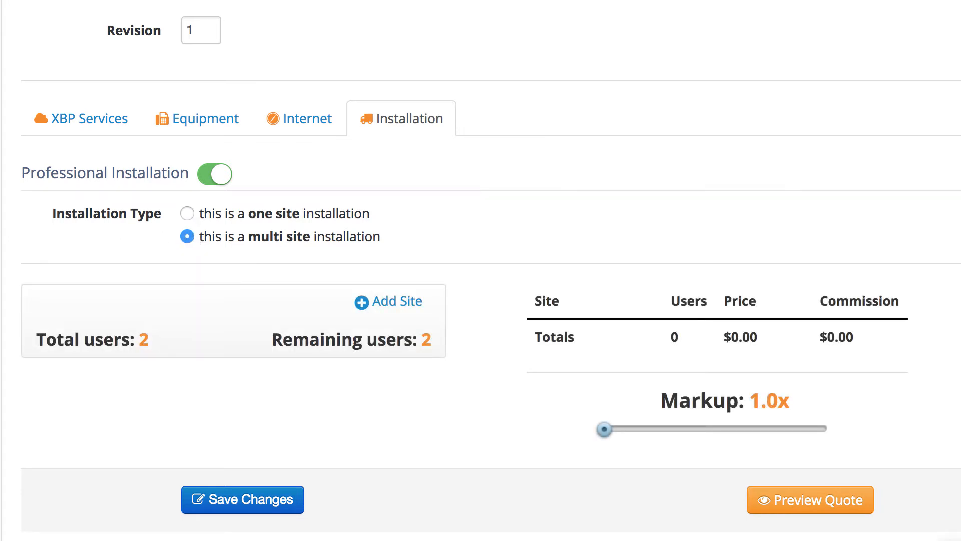
left_click(186, 215)
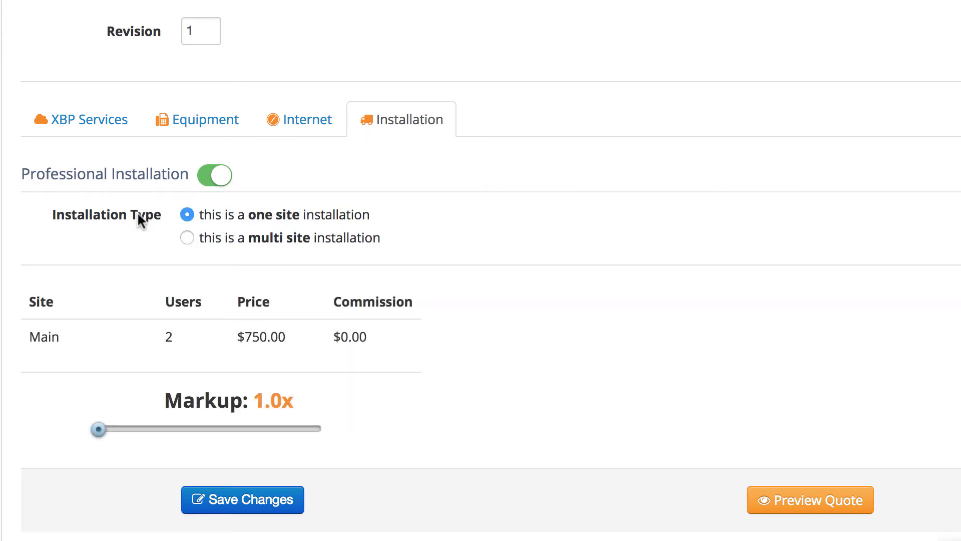
Set the installation markup to 2x and save the proposal changes.
left_click(208, 429)
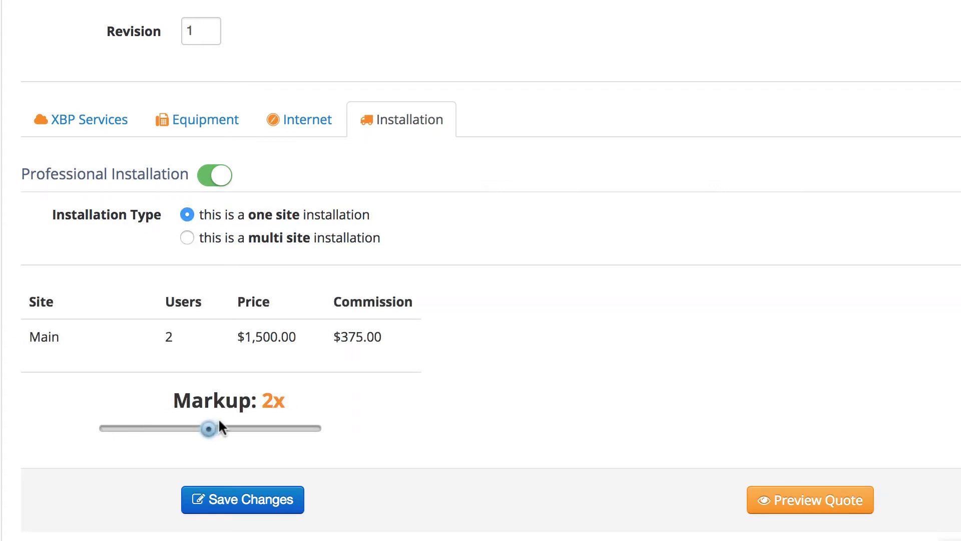
left_click(235, 501)
Open the quote's Ready to send page and review the email template choices.
left_click(328, 95)
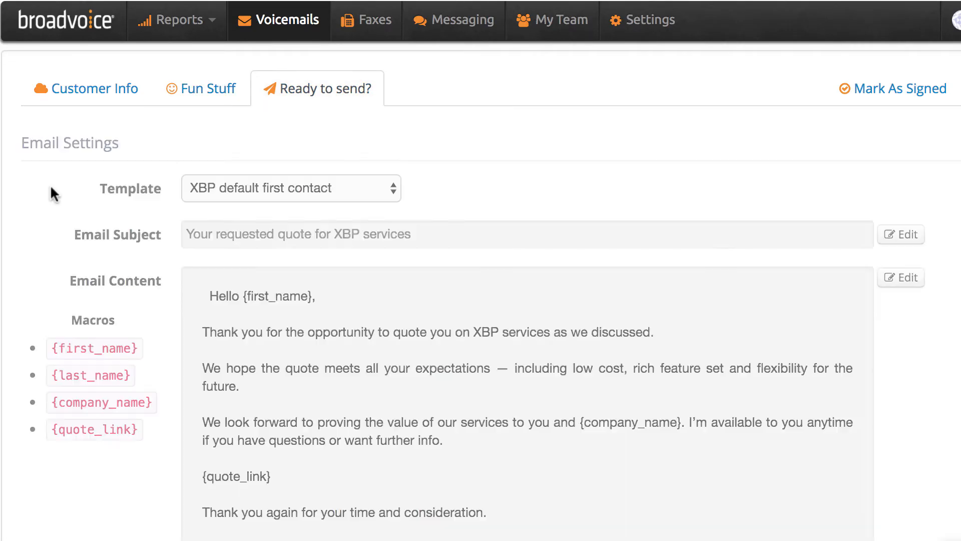
left_click(225, 180)
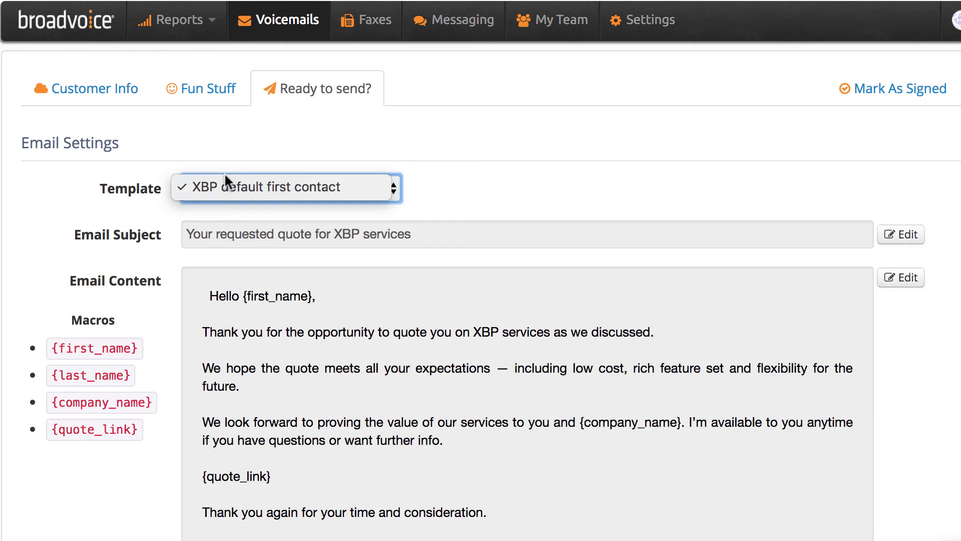
left_click(110, 187)
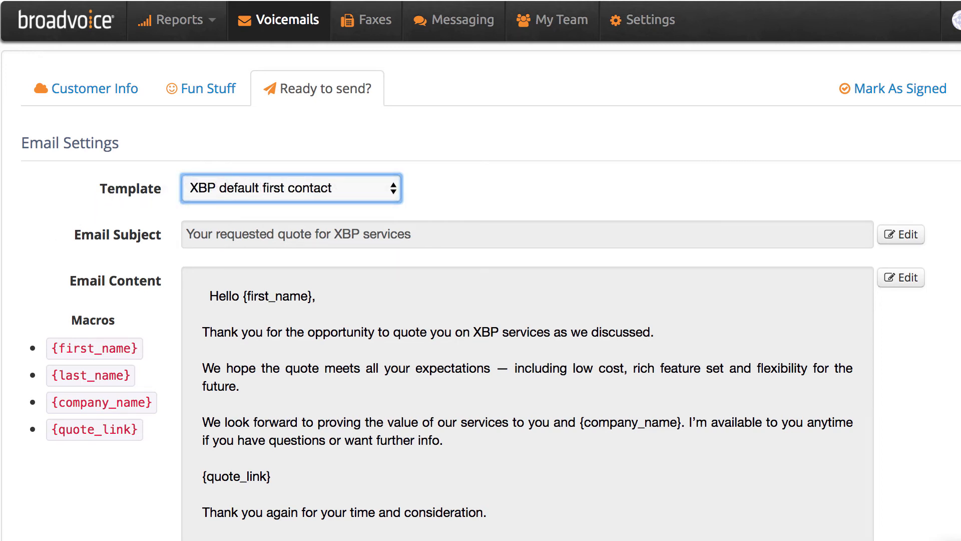
Select Proposal 2: 2nd Draft to share and tick the confirmation to email this quote.
scroll(481, 270, "down", 5)
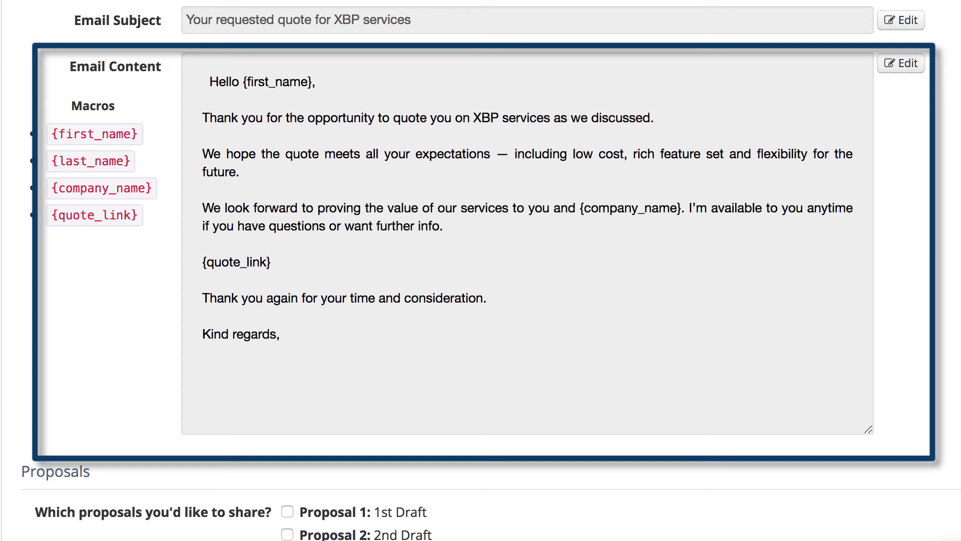
scroll(481, 271, "down", 5)
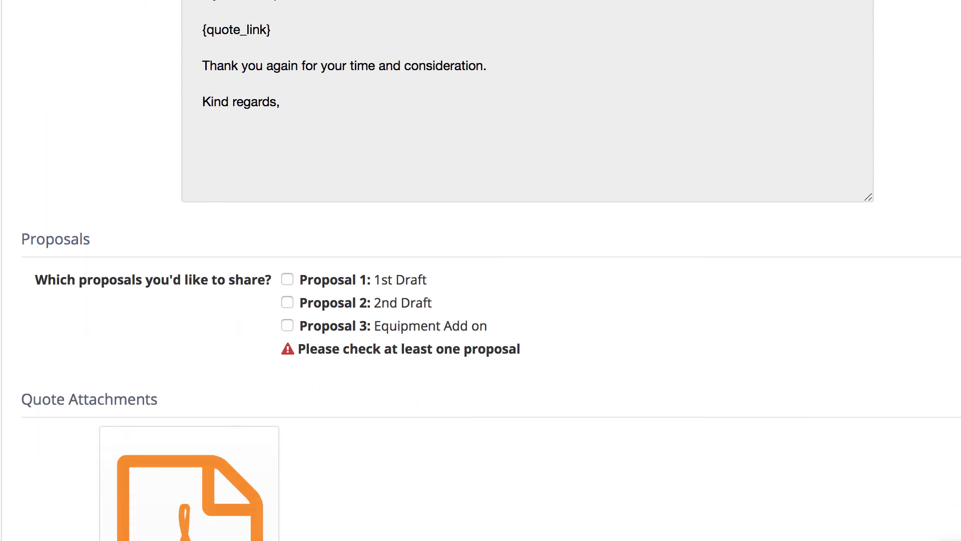
scroll(480, 270, "down", 4)
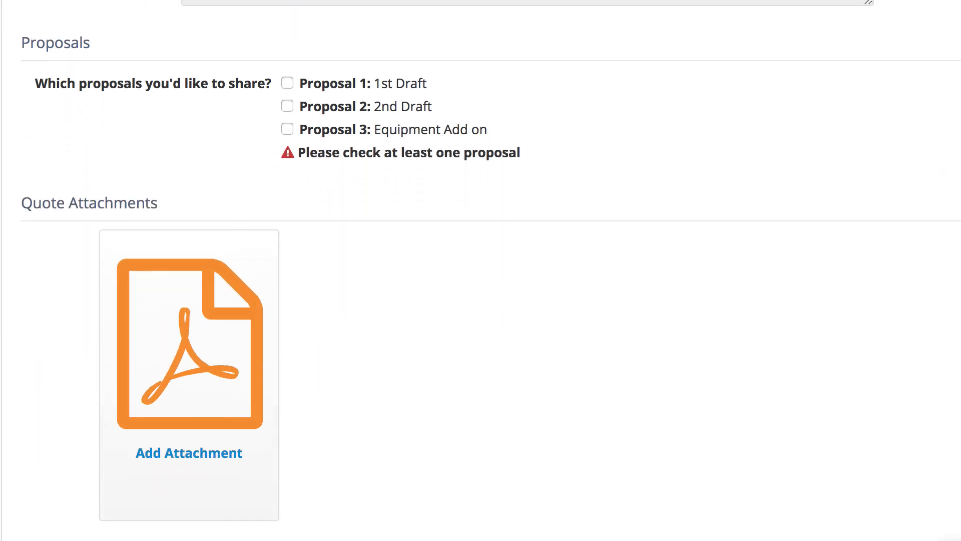
scroll(481, 270, "down", 1)
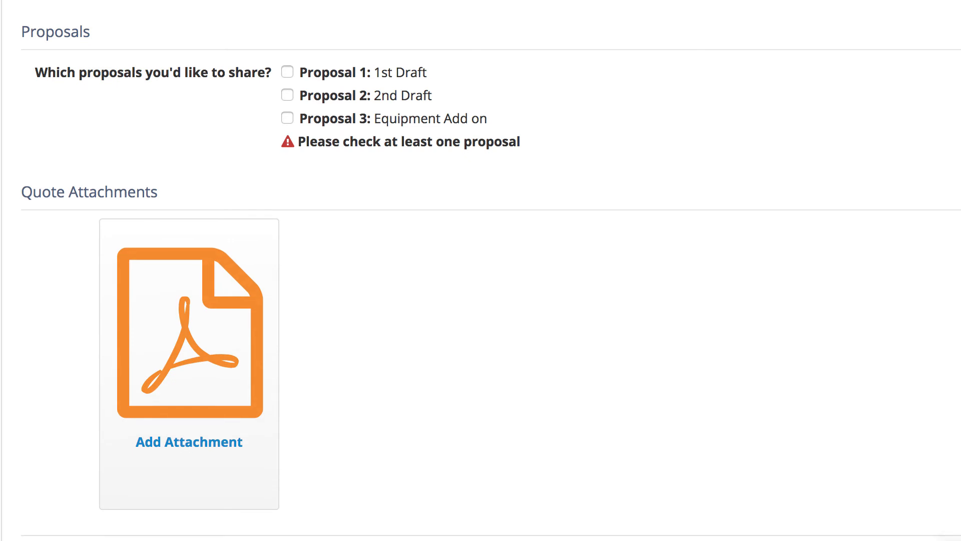
left_click(288, 94)
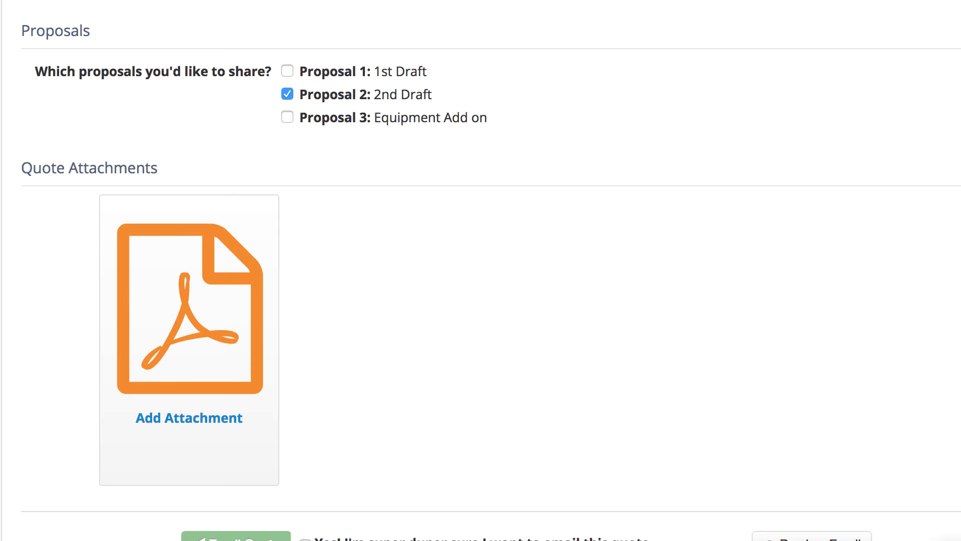
scroll(481, 270, "down", 2)
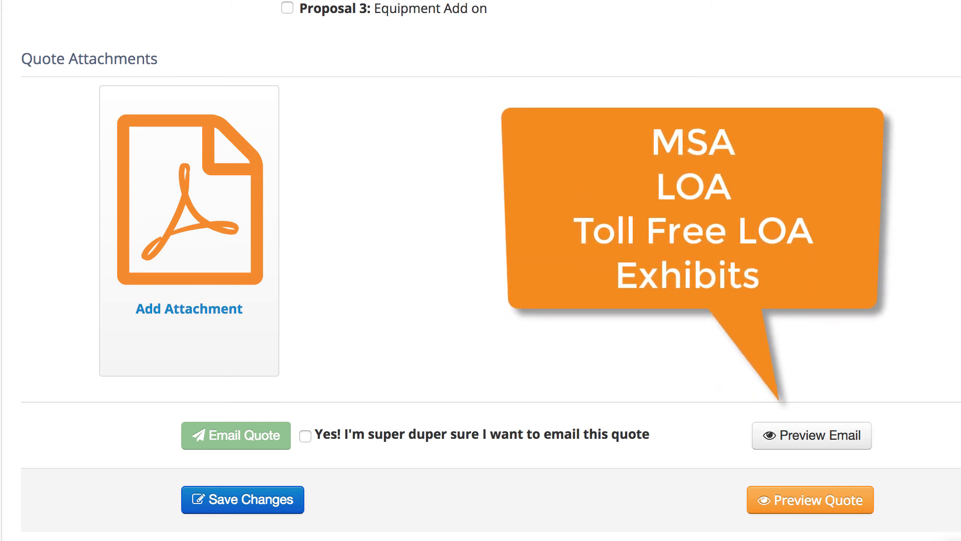
left_click(305, 436)
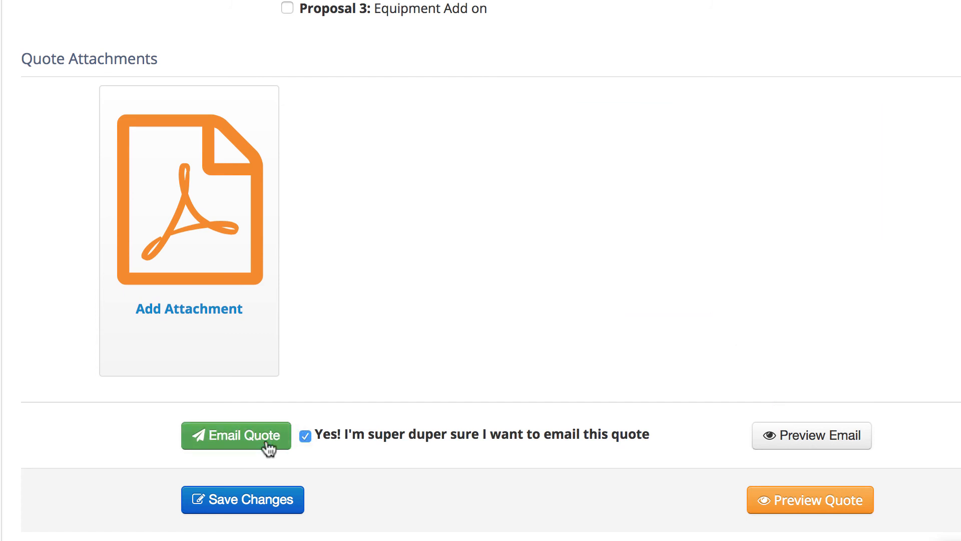